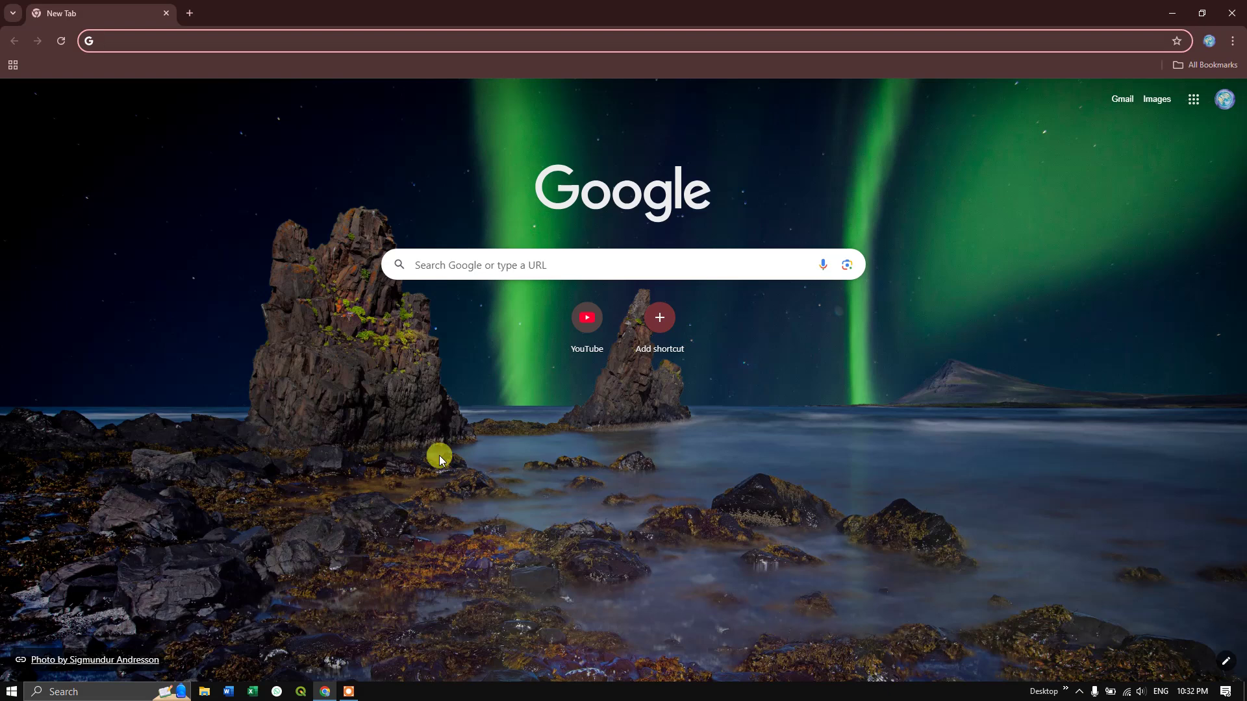
Search Google for 'online map survey of india' and open the onlinemaps.surveyofindia.gov.in result
click(434, 265)
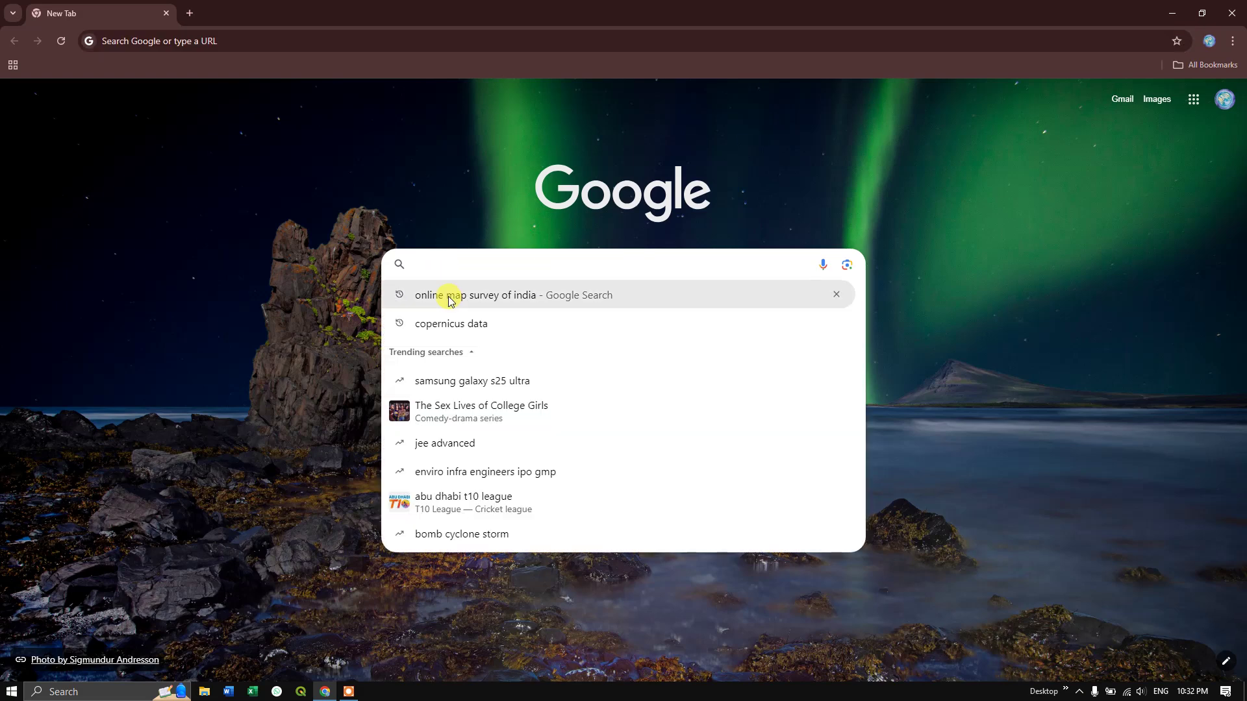
click(543, 297)
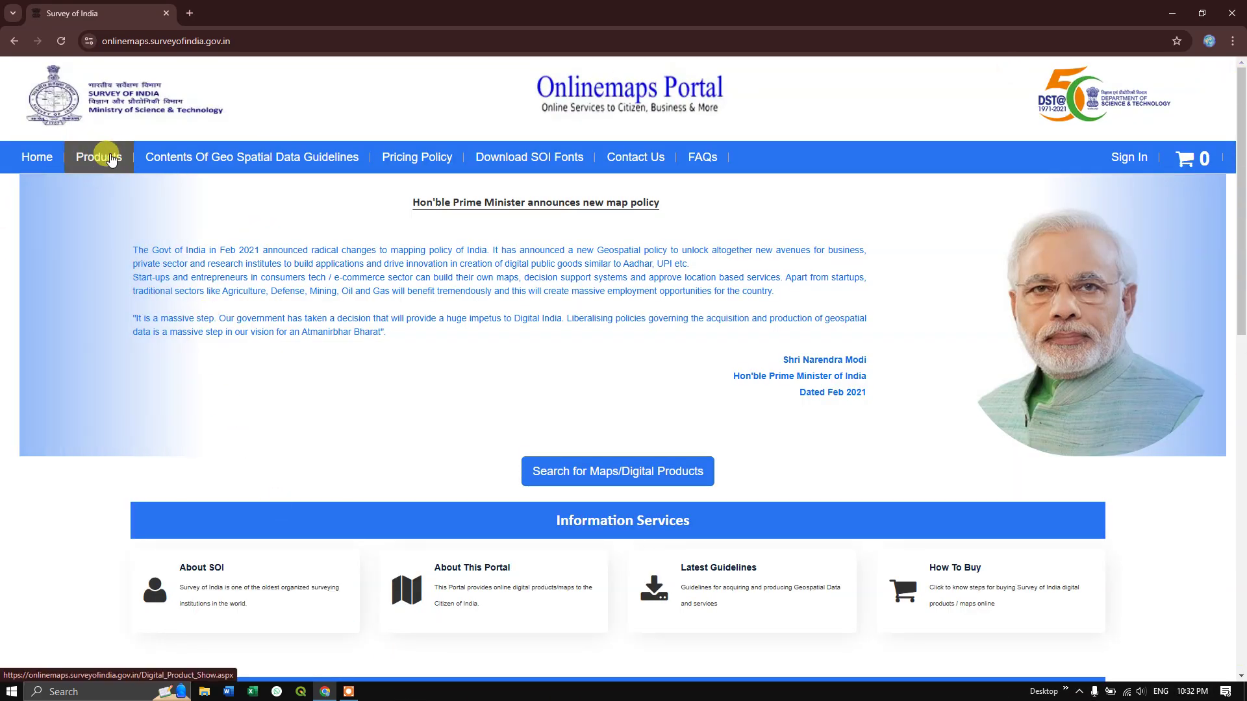
Go to the Onlinemaps Portal Sign In page to reach the login form
click(1141, 158)
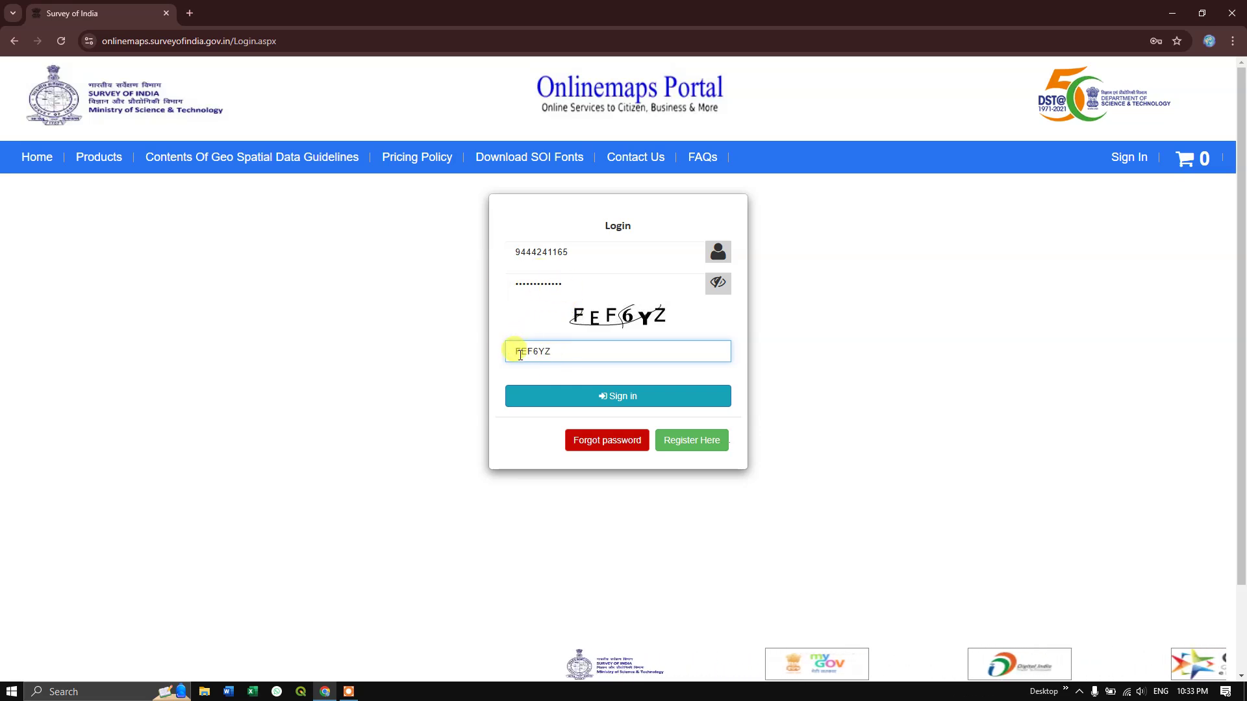
Submit the login details, then verify the one-time code to finish signing in
click(631, 401)
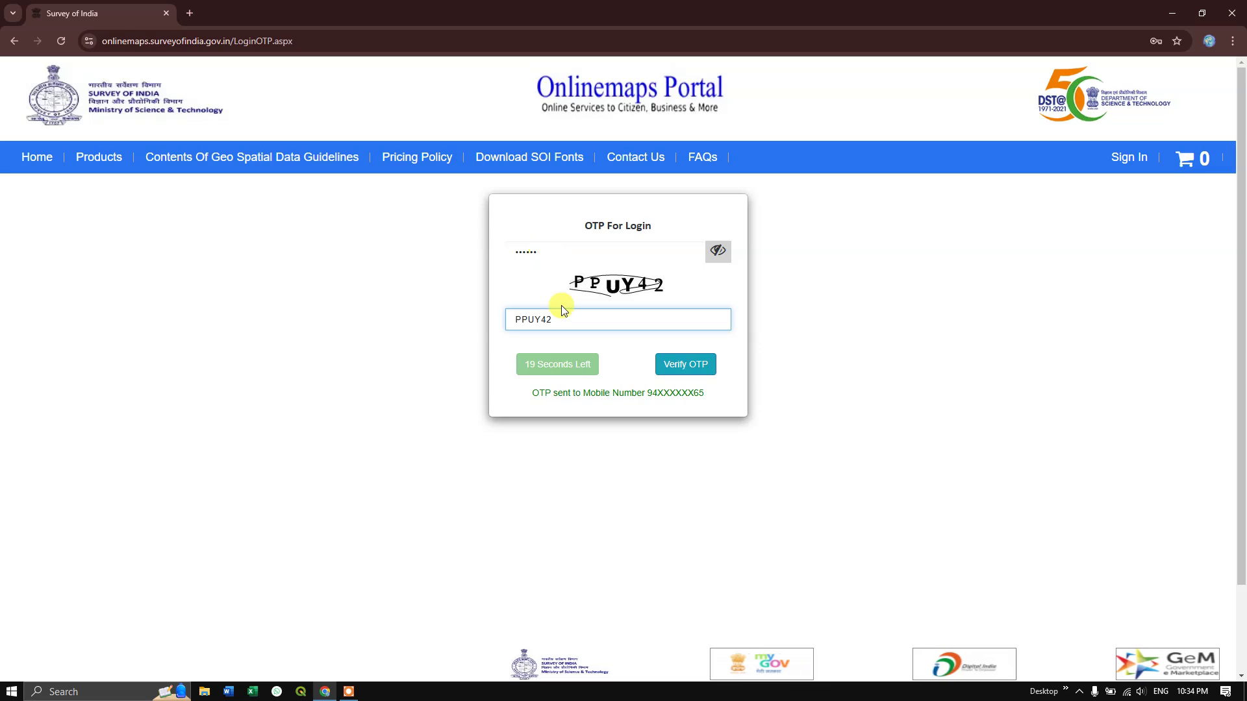
click(677, 364)
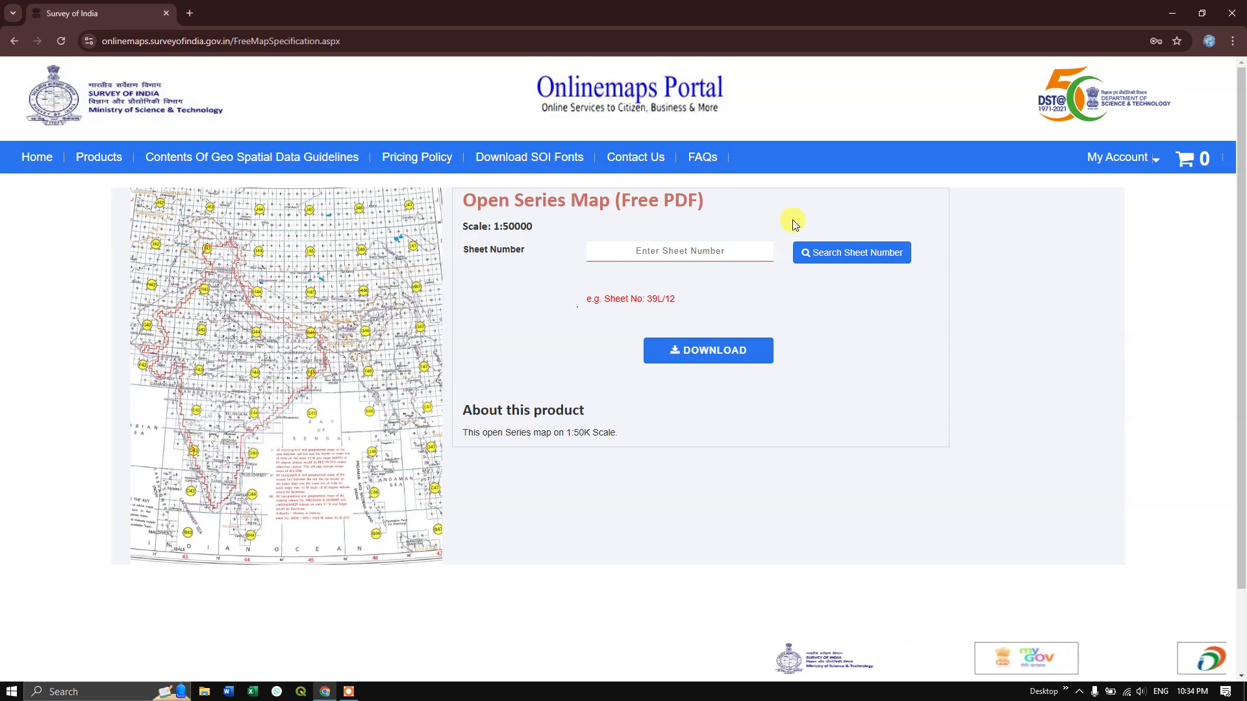
Search sheets by state TAMIL NADU and district CHENNAI, listing 66C/4, 66C/8, 66D/1 and 66D/5
click(855, 253)
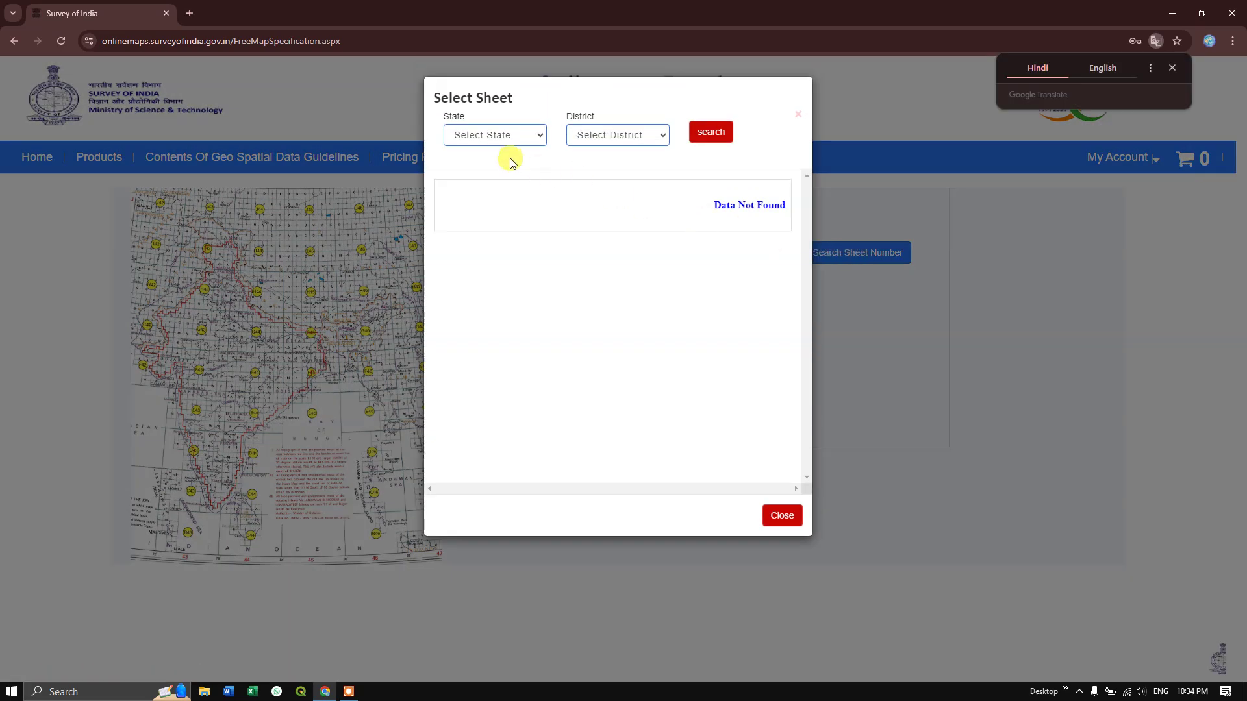
click(488, 135)
scroll(524, 279, down, 3)
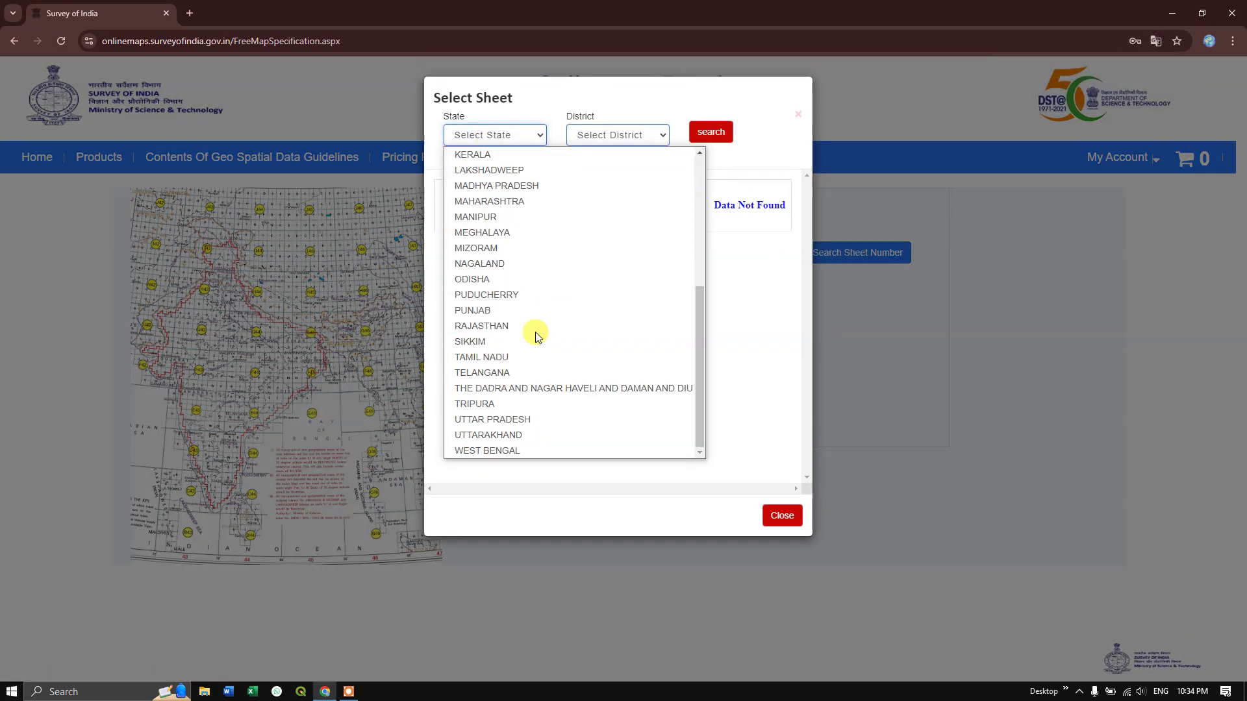
click(507, 359)
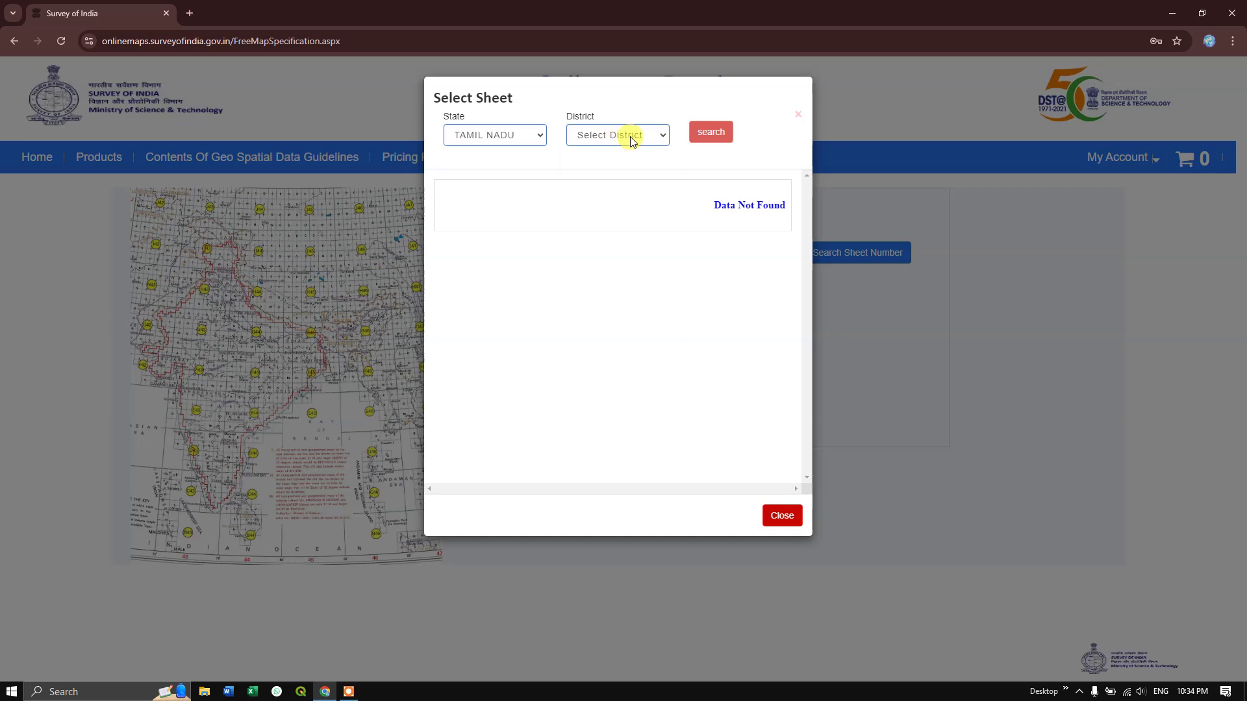
click(632, 141)
click(620, 201)
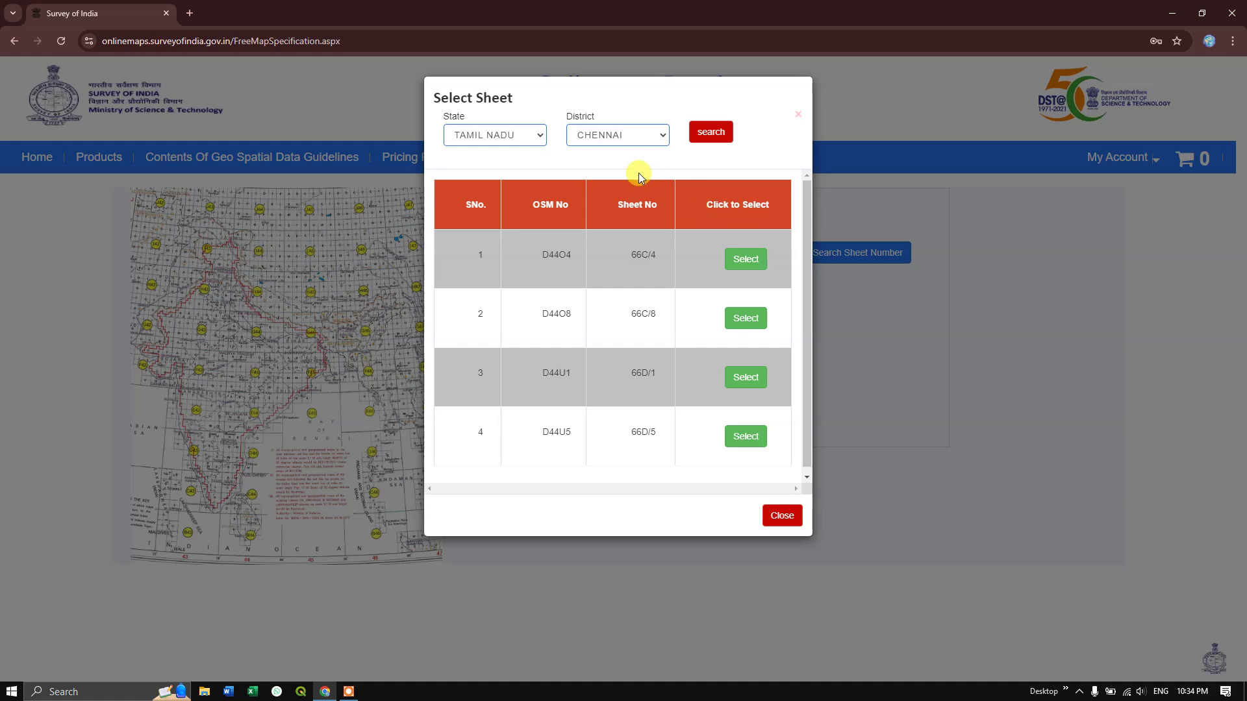
scroll(619, 300, down, 1)
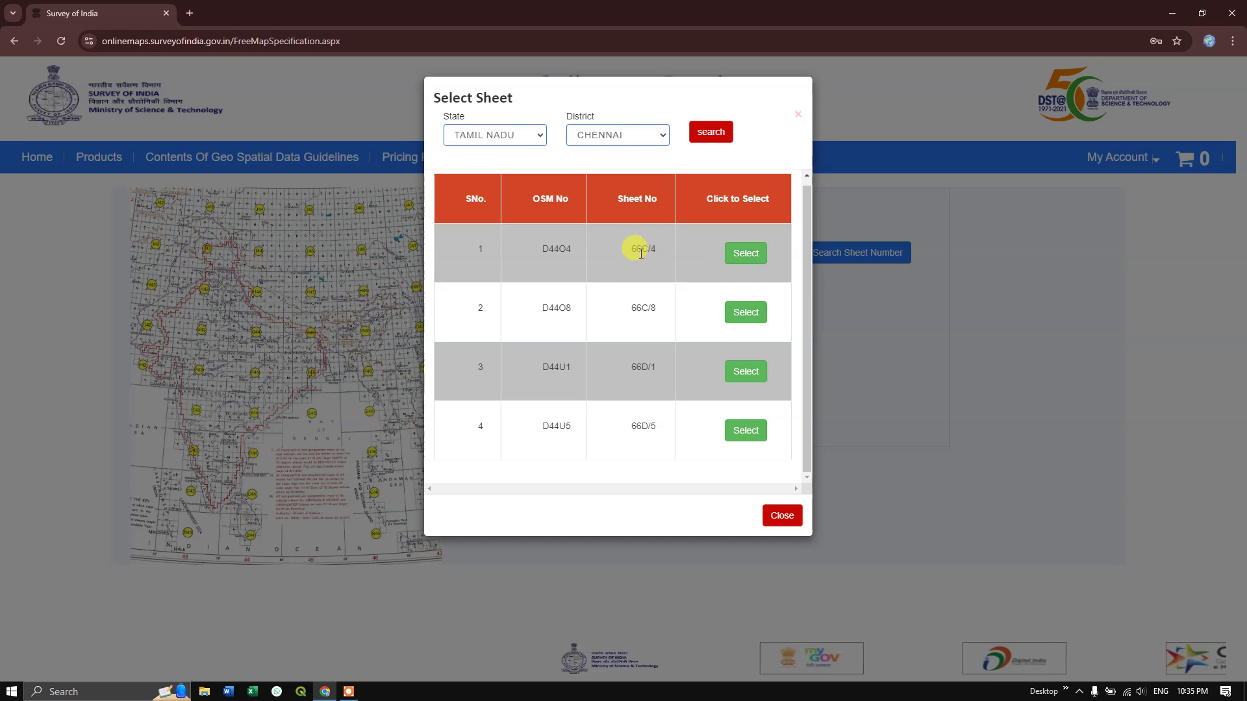
Select sheet 66C/4 (D44O4), enter the CAPTCHA, accept the privacy policy and download D44O4_66C4.pdf to its folder
click(749, 253)
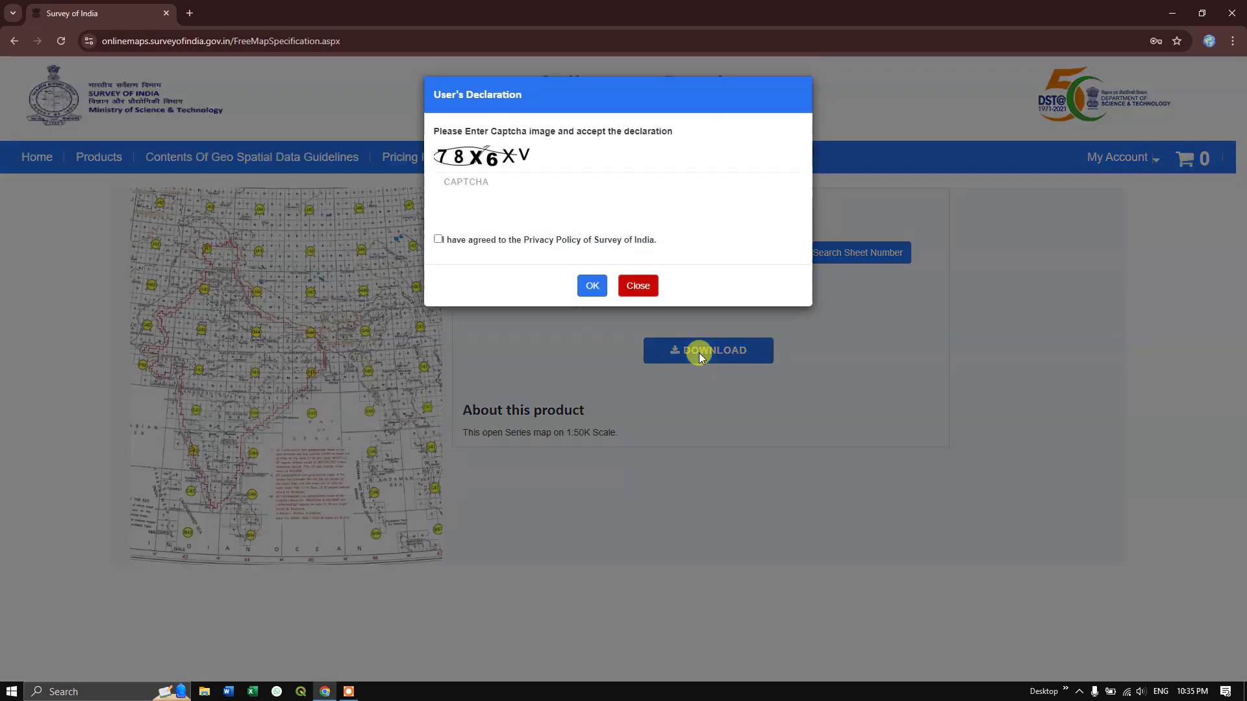
click(482, 184)
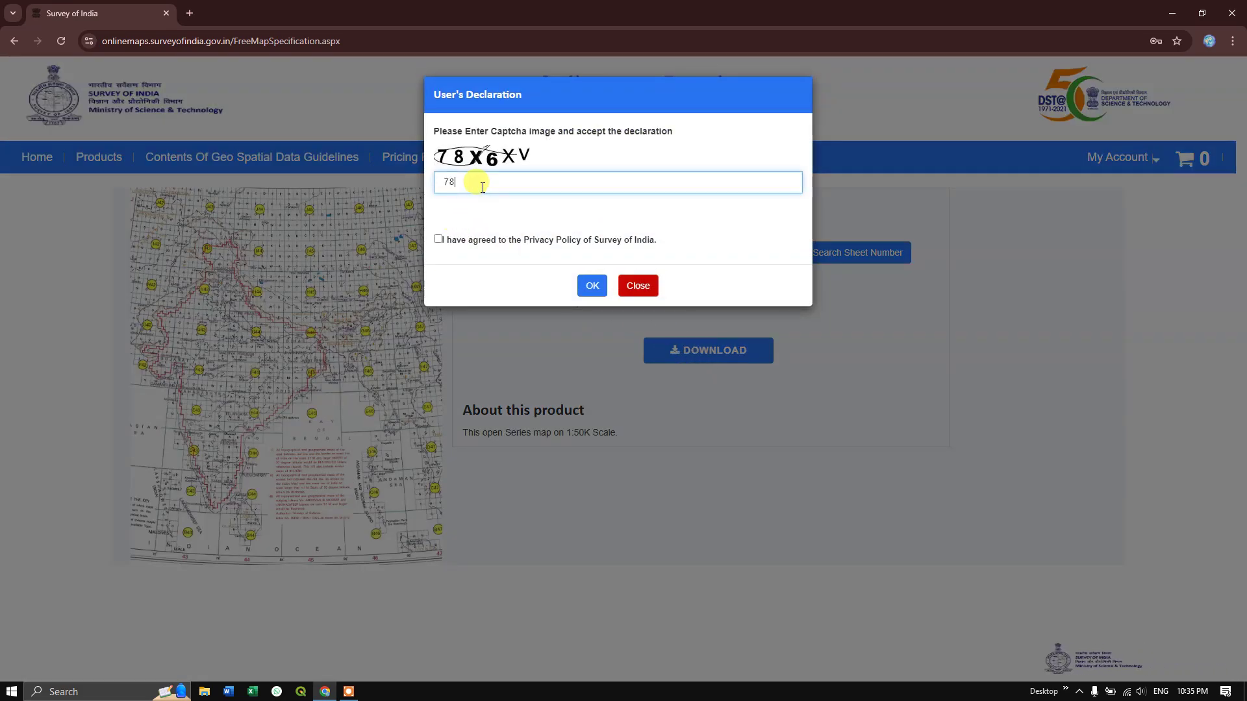
text(78X6)
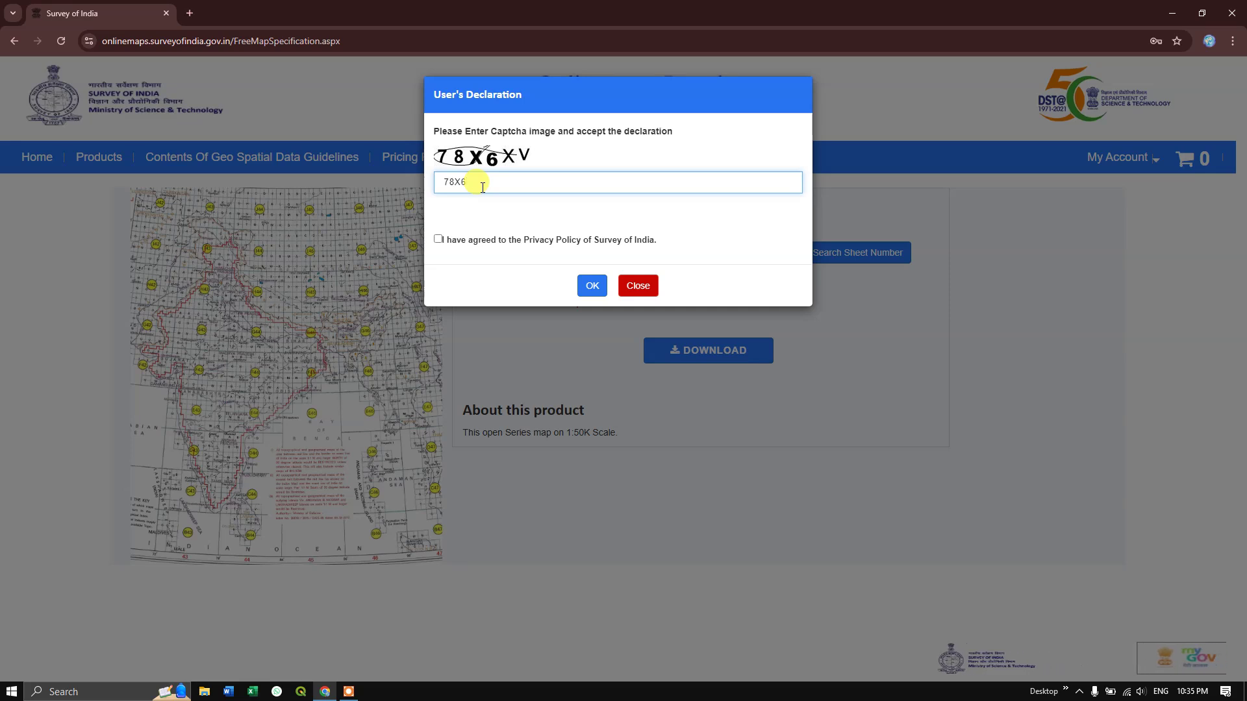
text(XV)
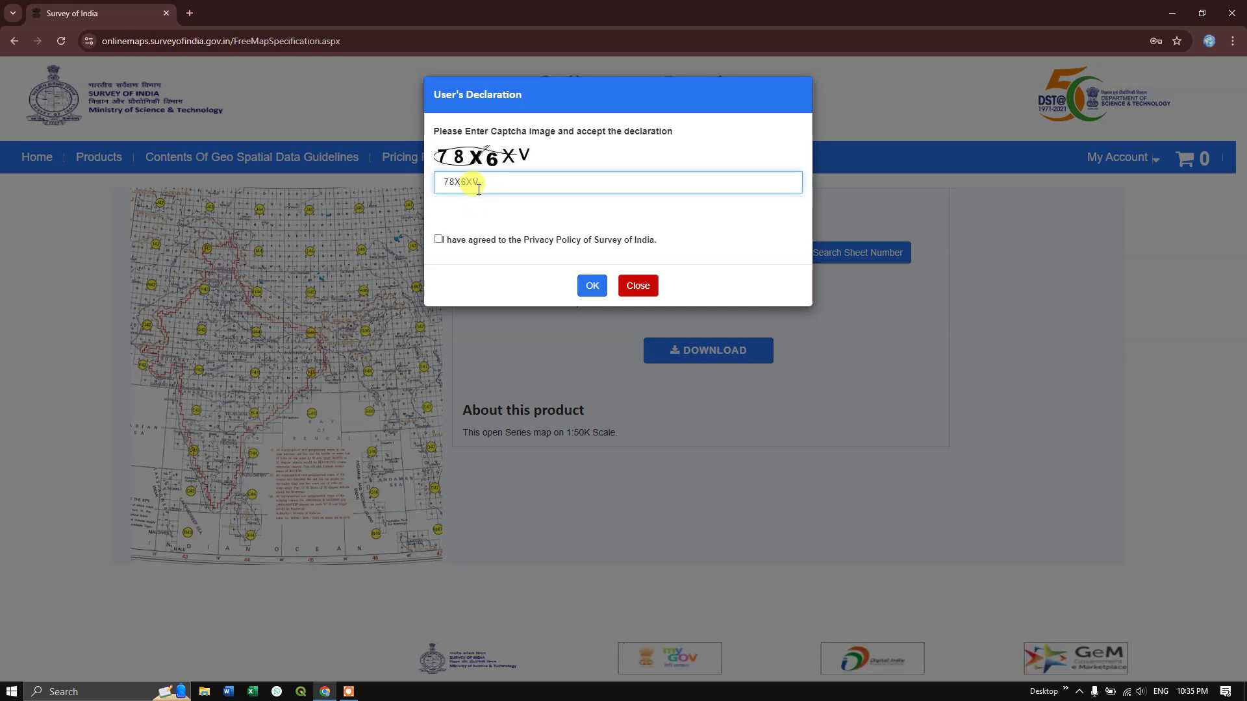
click(439, 239)
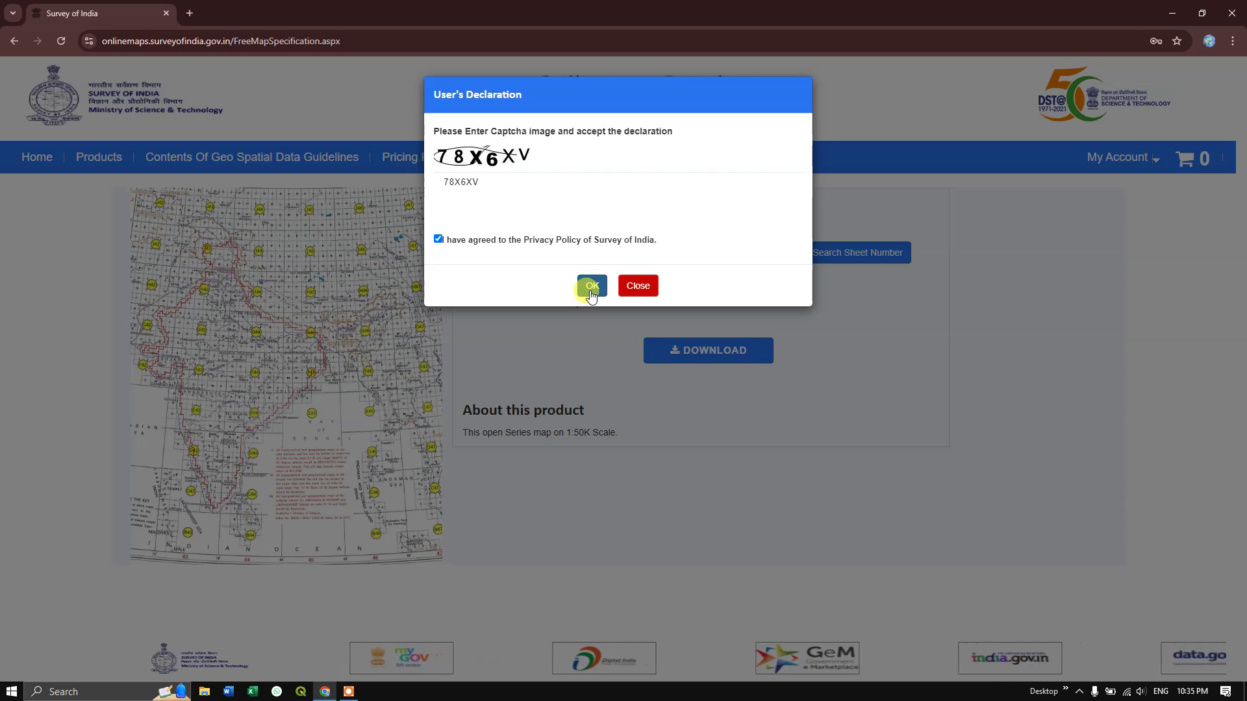
click(591, 286)
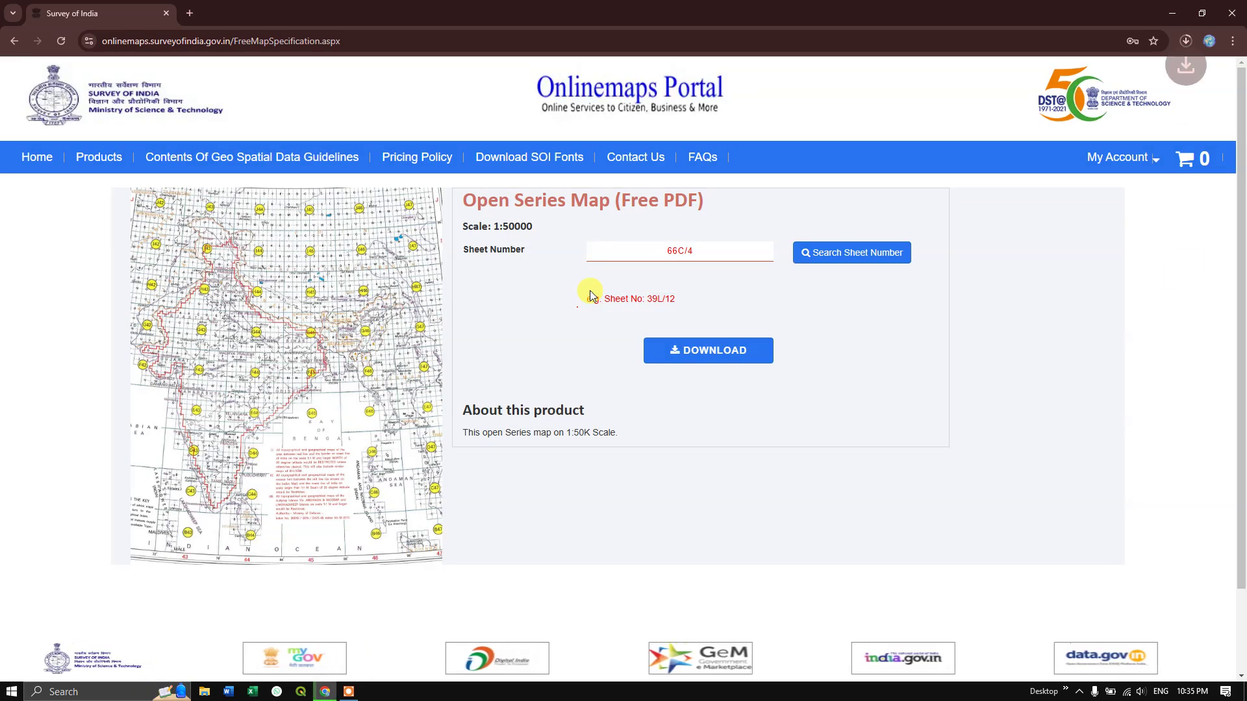
click(1186, 41)
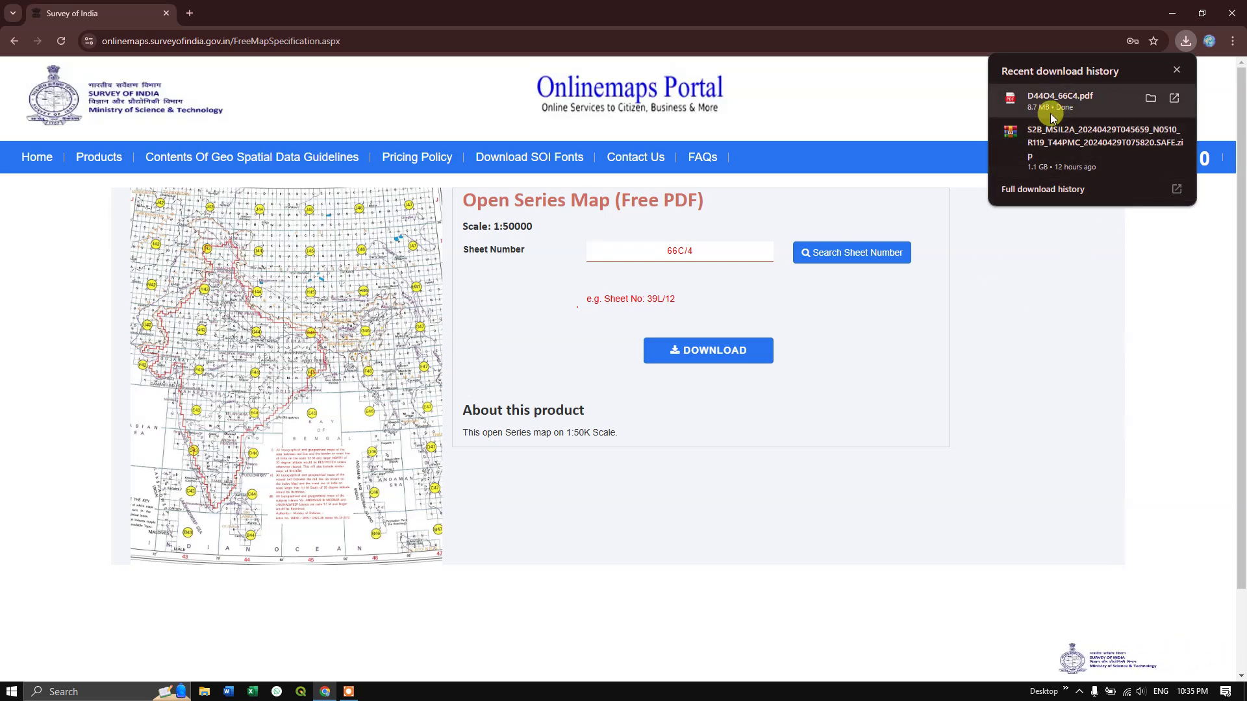
click(1150, 98)
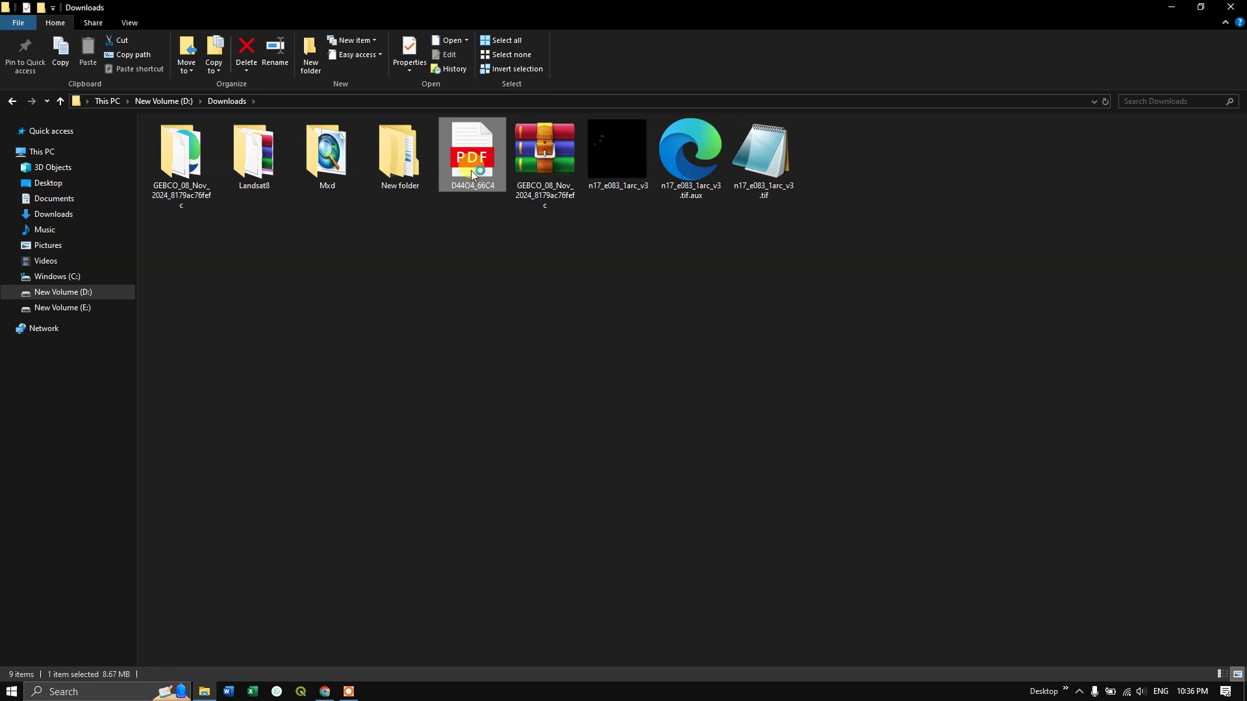
double_click(470, 170)
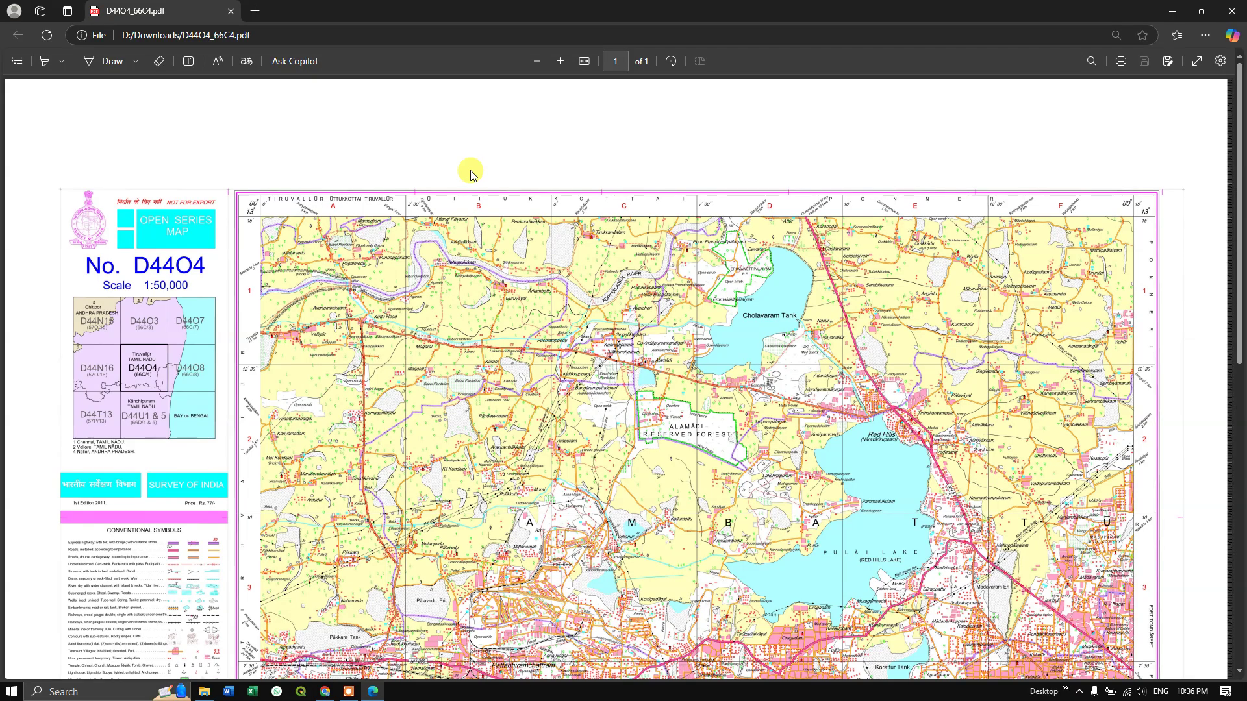
scroll(513, 393, down, 5)
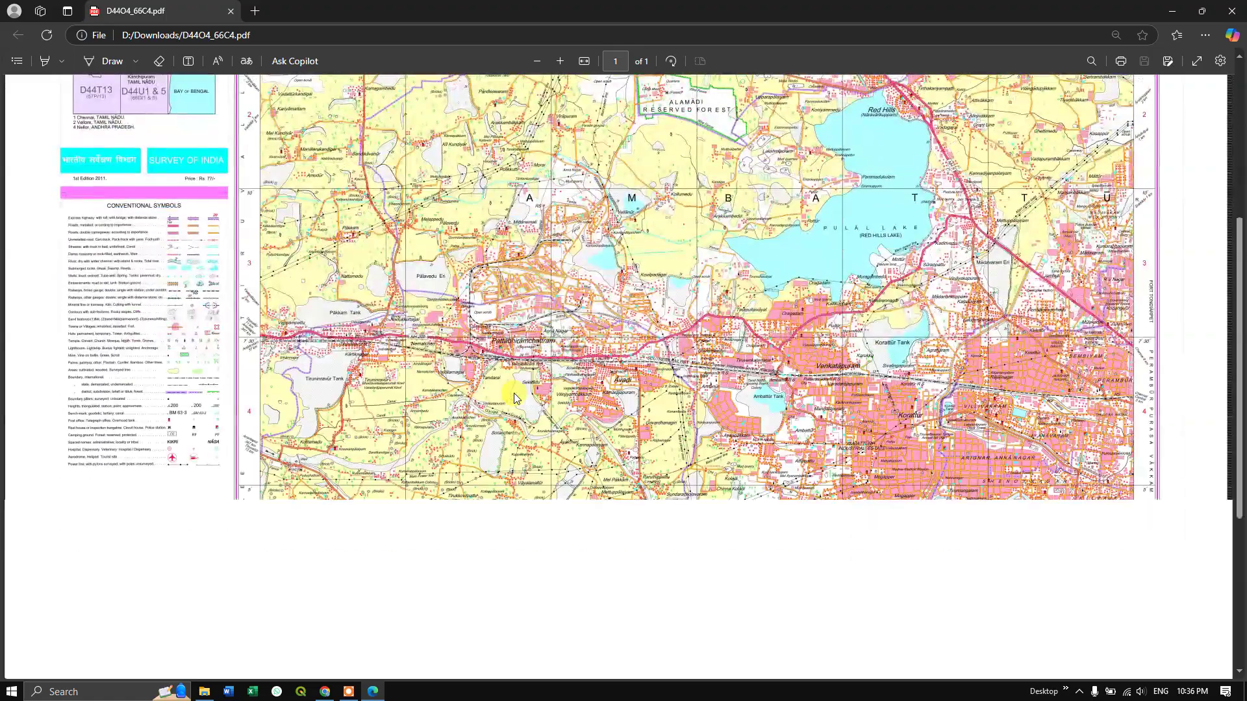
scroll(513, 393, down, 4)
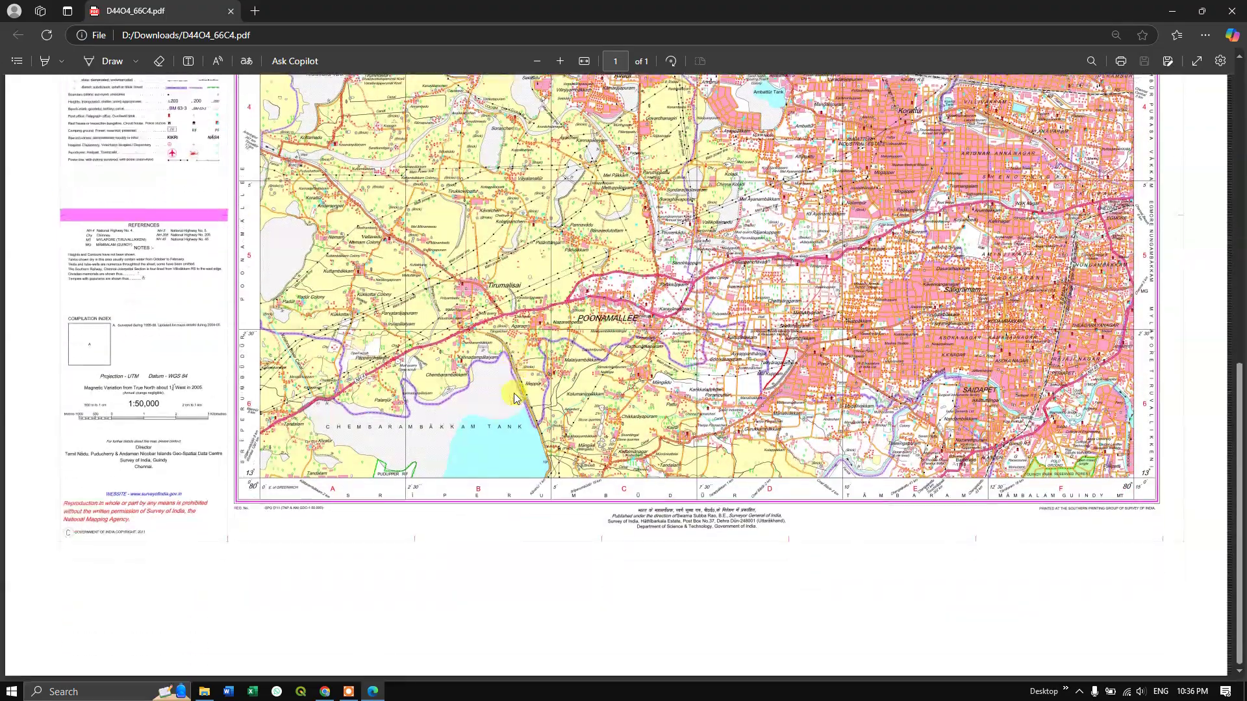
scroll(585, 542, up, 8)
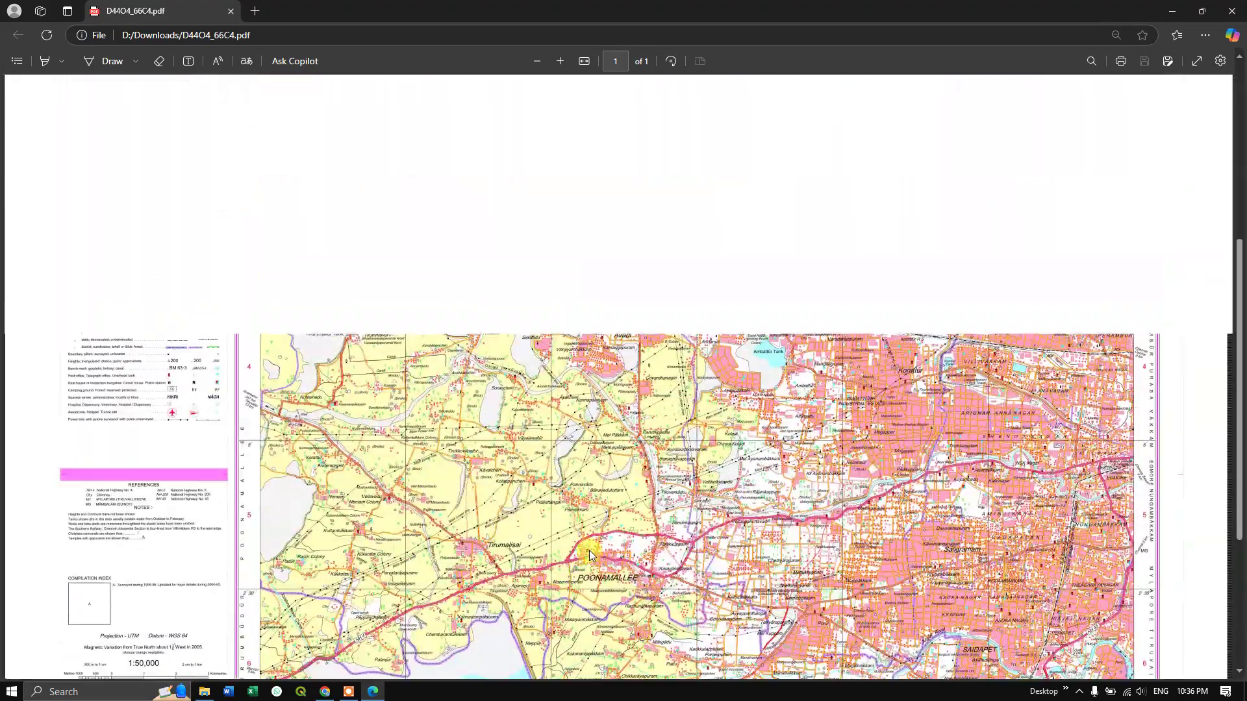
scroll(590, 551, up, 2)
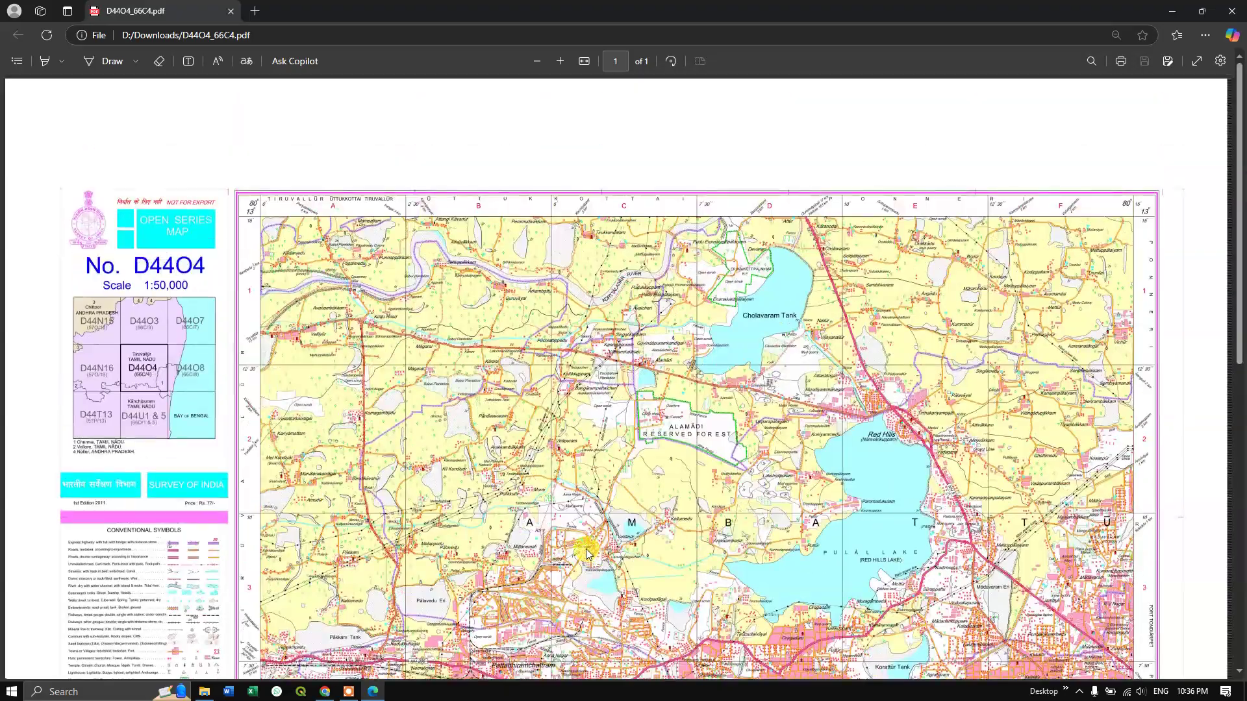
scroll(563, 541, down, 1)
scroll(563, 540, down, 7)
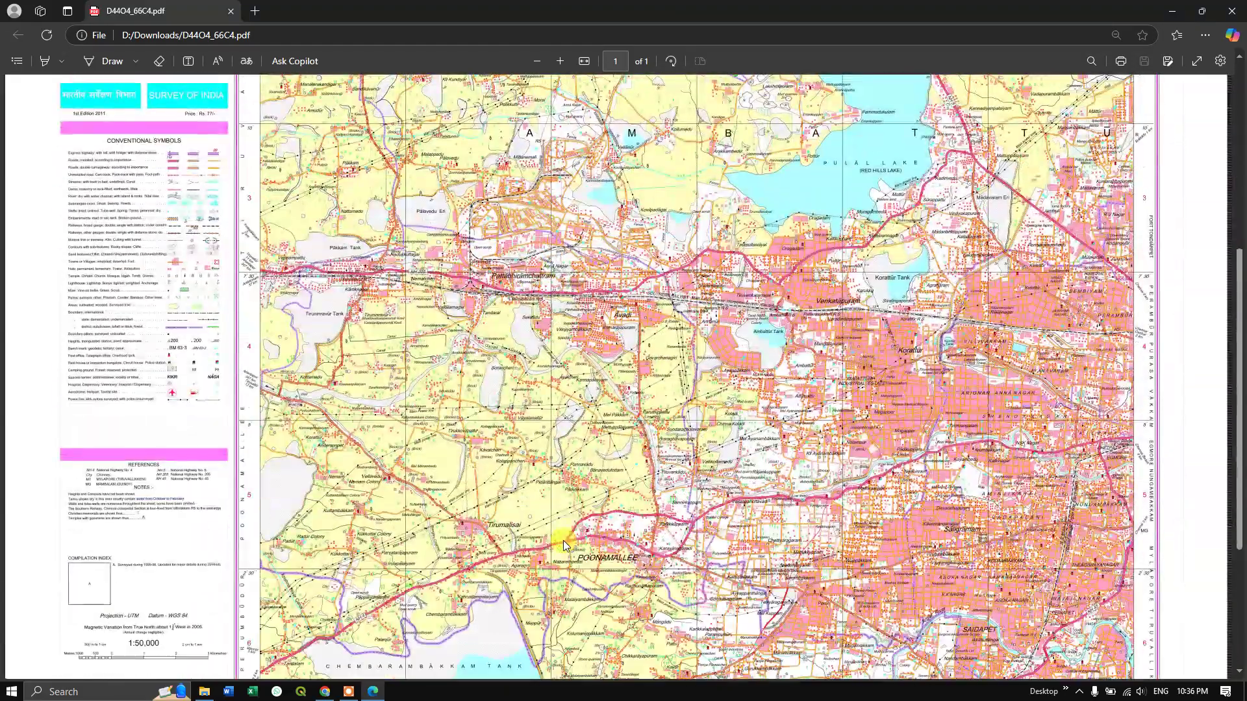
scroll(563, 540, down, 2)
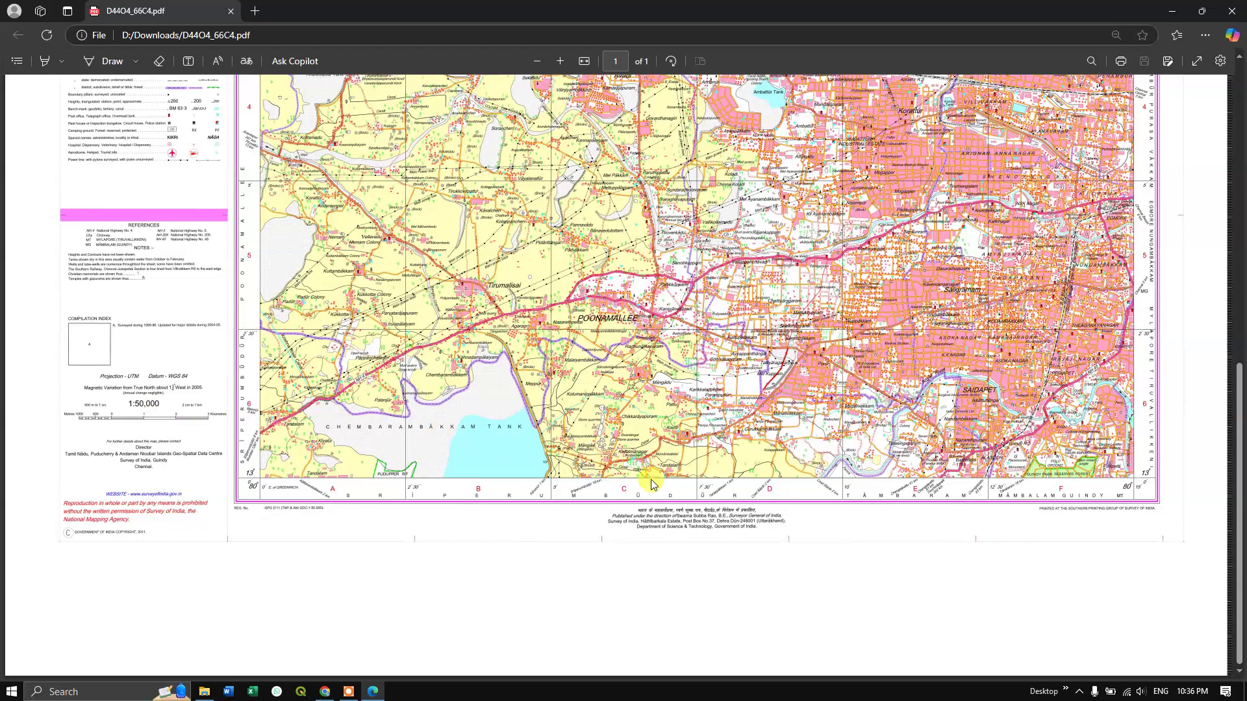
scroll(652, 484, up, 10)
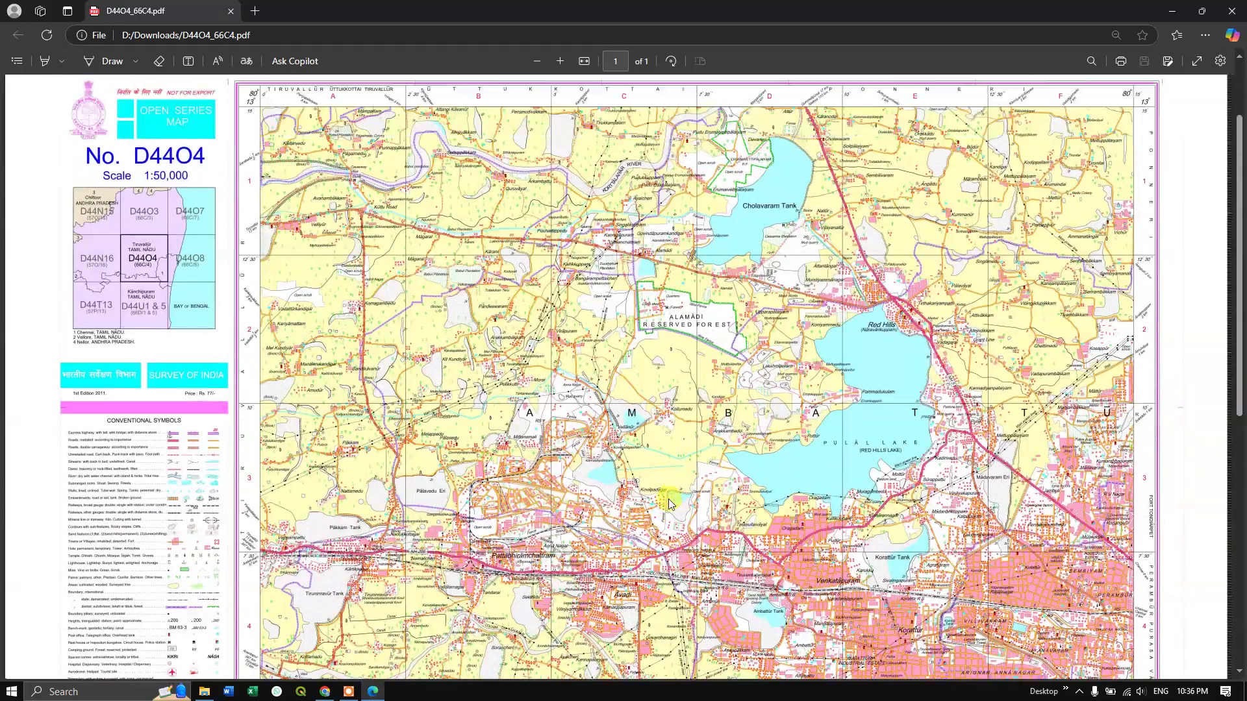
scroll(668, 500, up, 2)
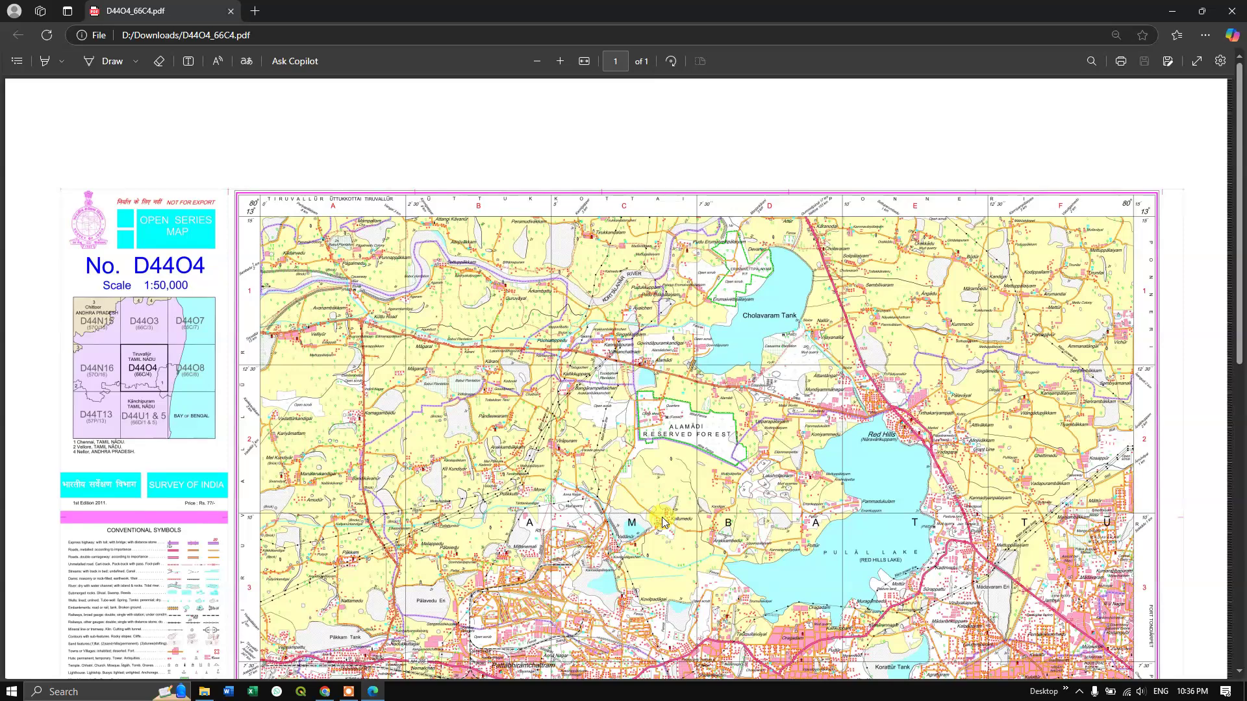
Return to the portal in Chrome, reopen the sheet finder, and close it without changes
click(326, 690)
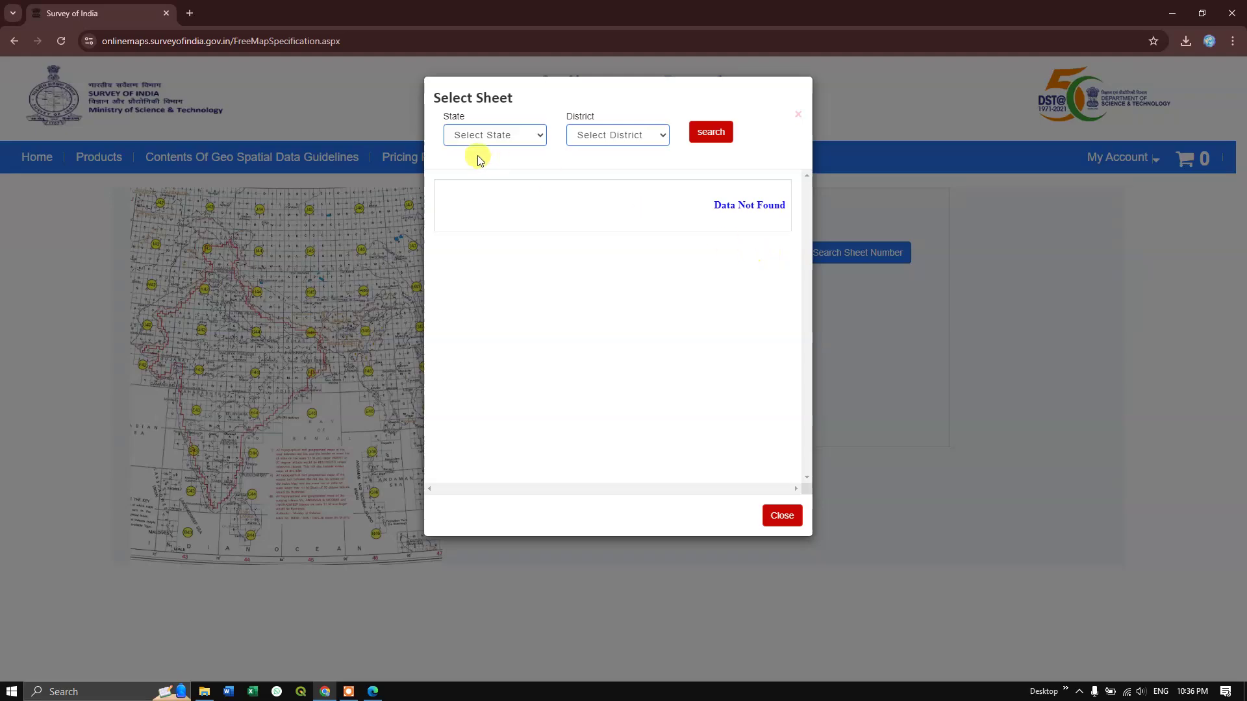
click(503, 135)
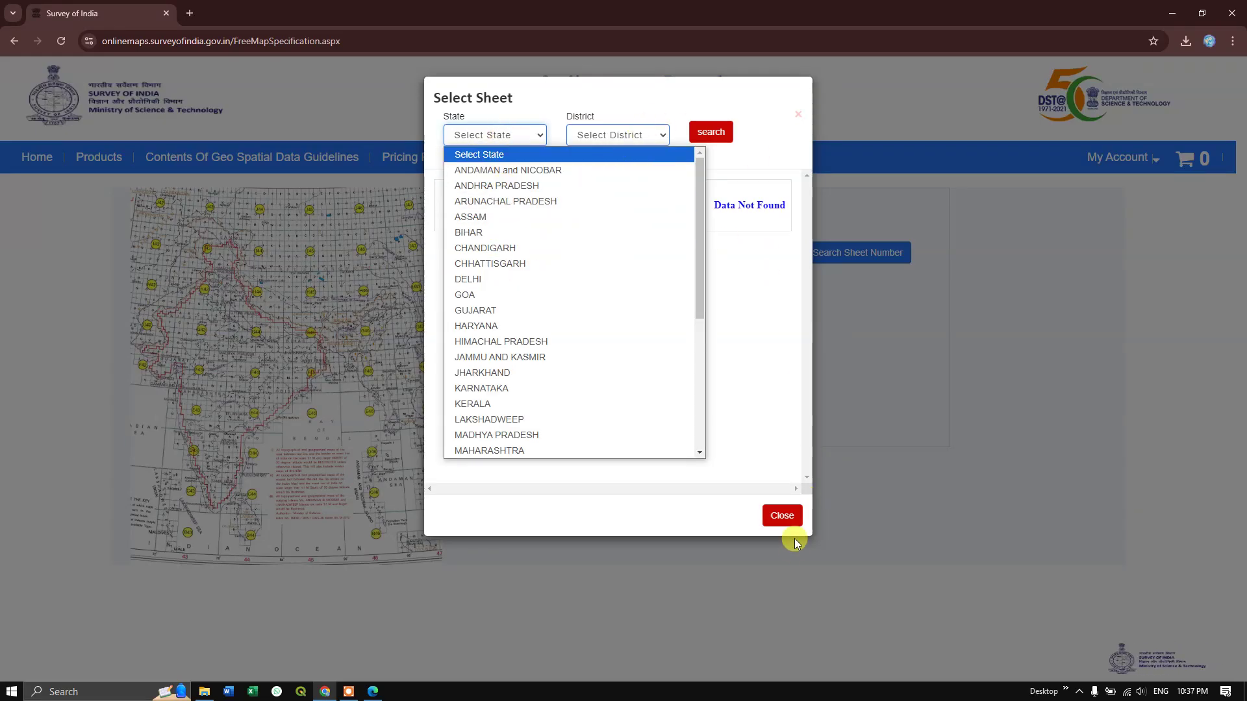
click(782, 515)
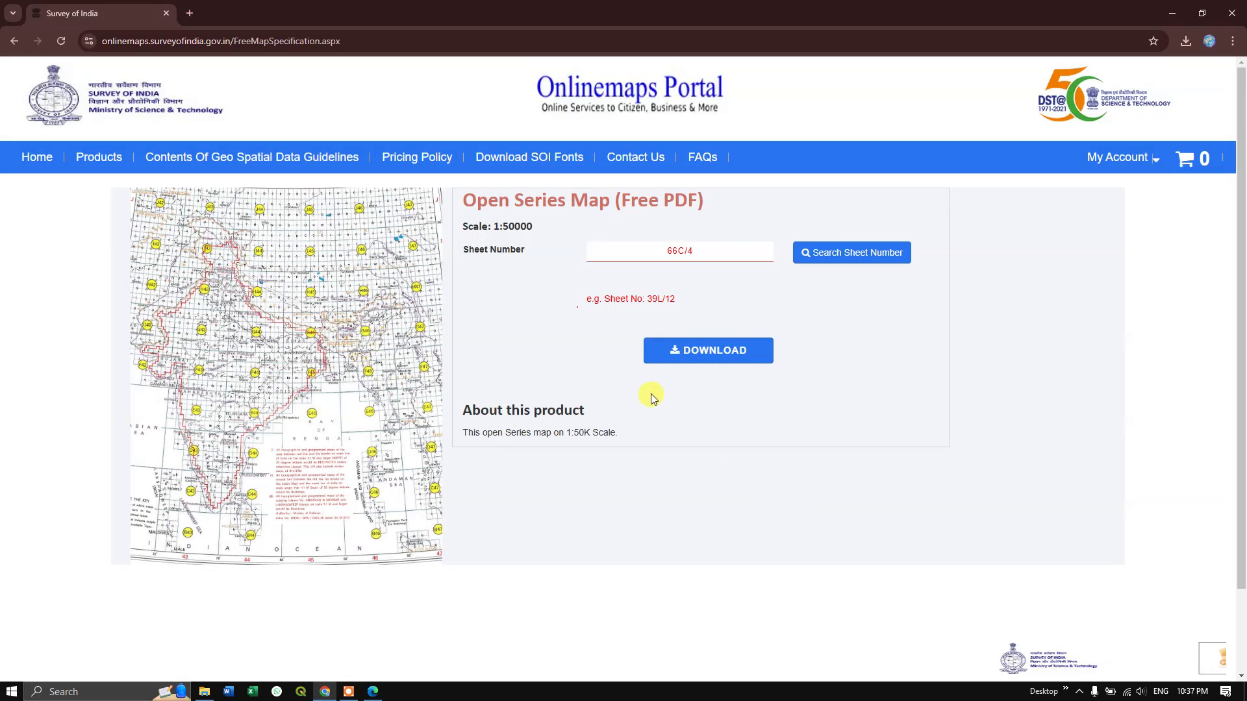